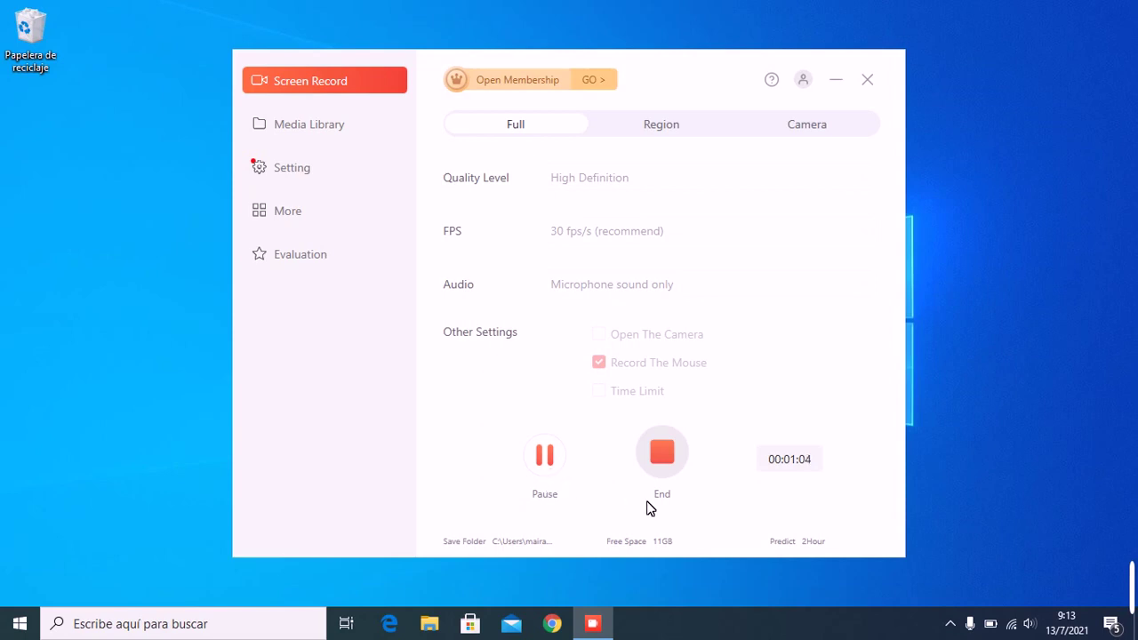
- Minimize the screen recorder window and open the Start menu
click(593, 623)
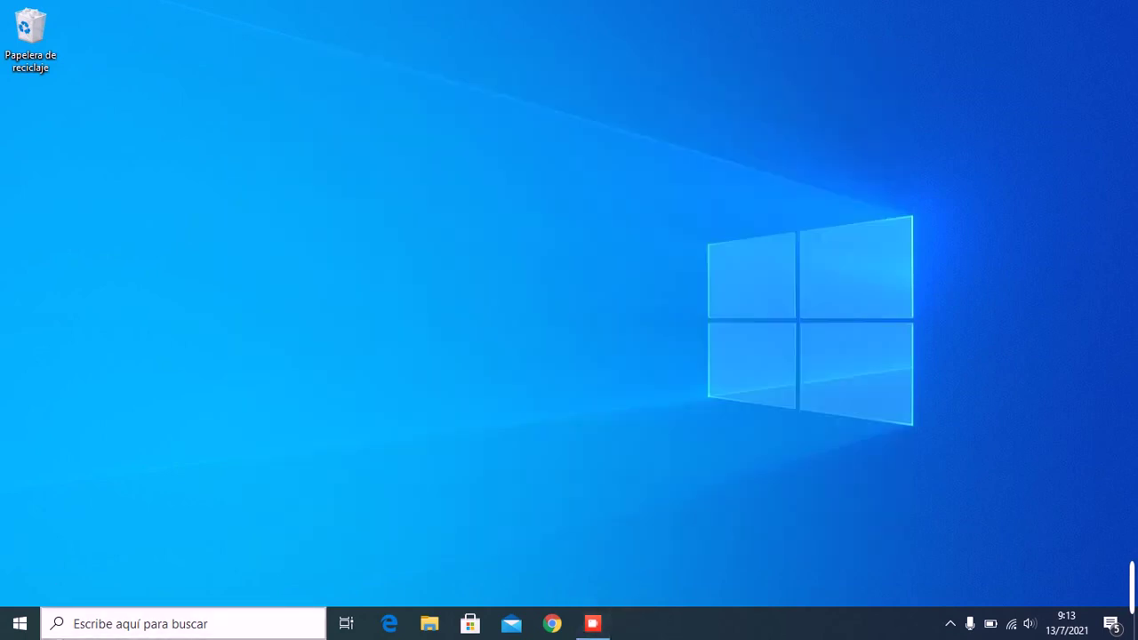
key(super)
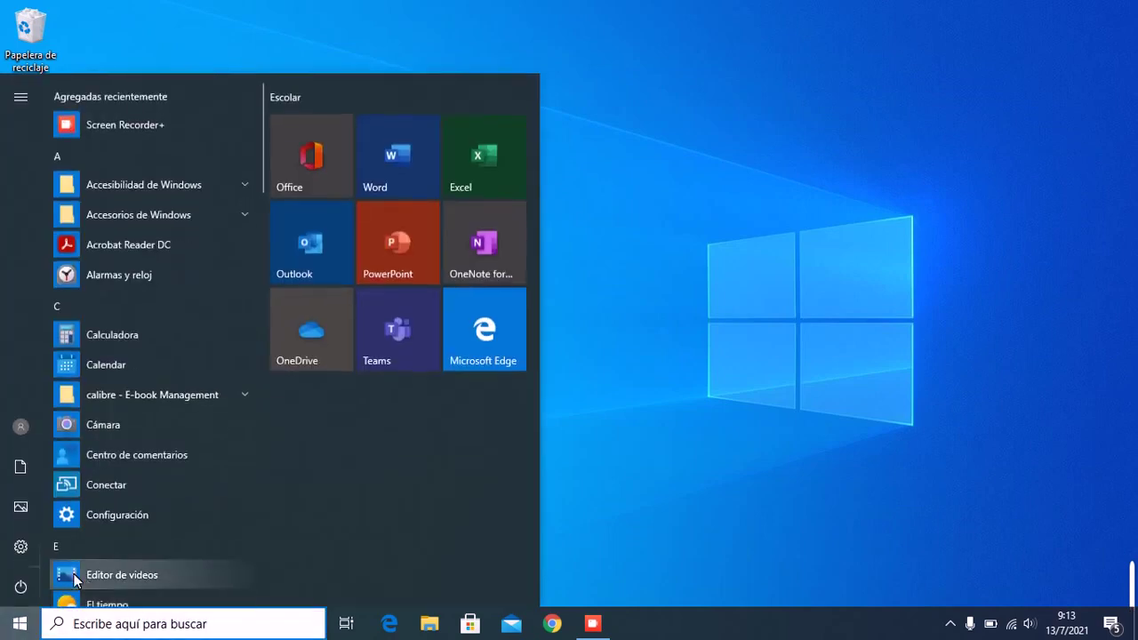
click(696, 437)
click(9, 627)
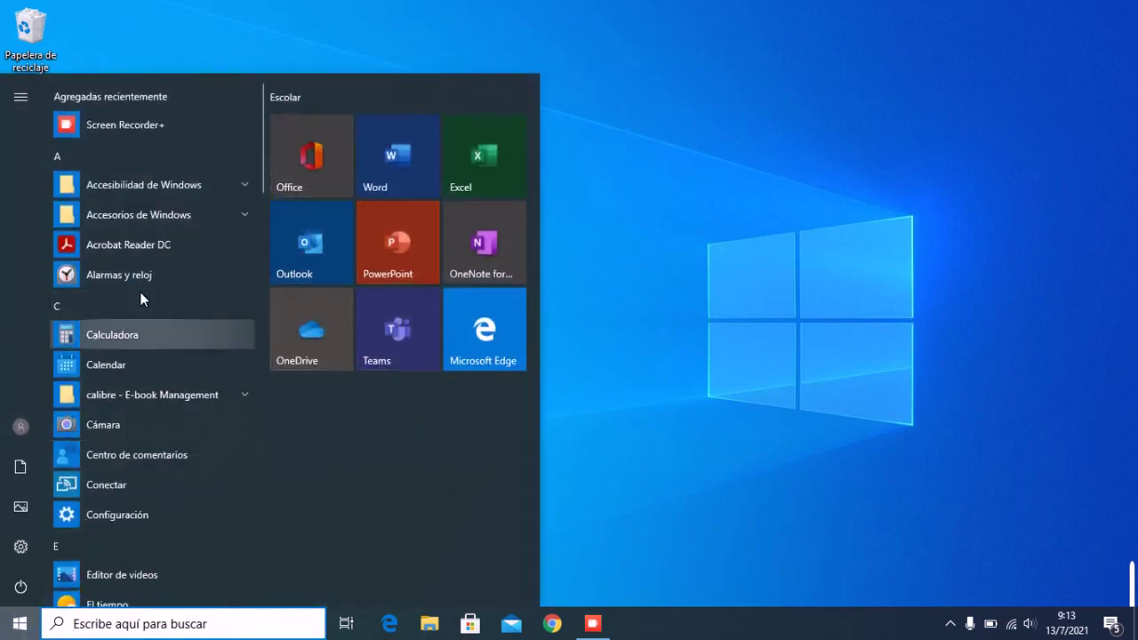
- Pin Microsoft Store as a Start tile below the Escolar group and open it from there
scroll(322, 237, down, 1)
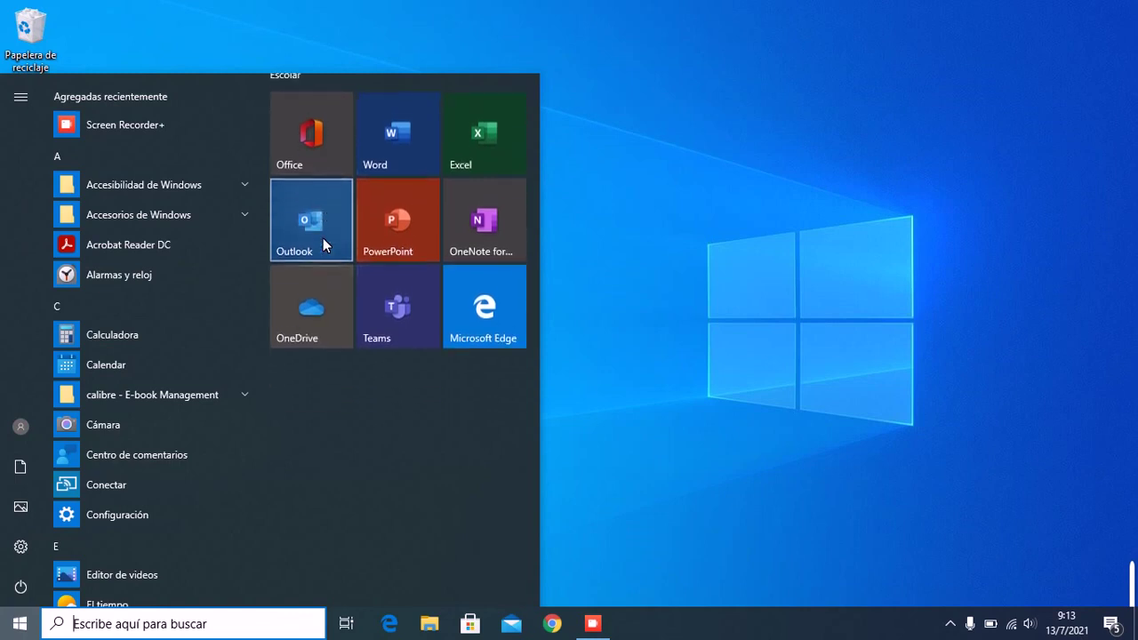
scroll(322, 237, up, 1)
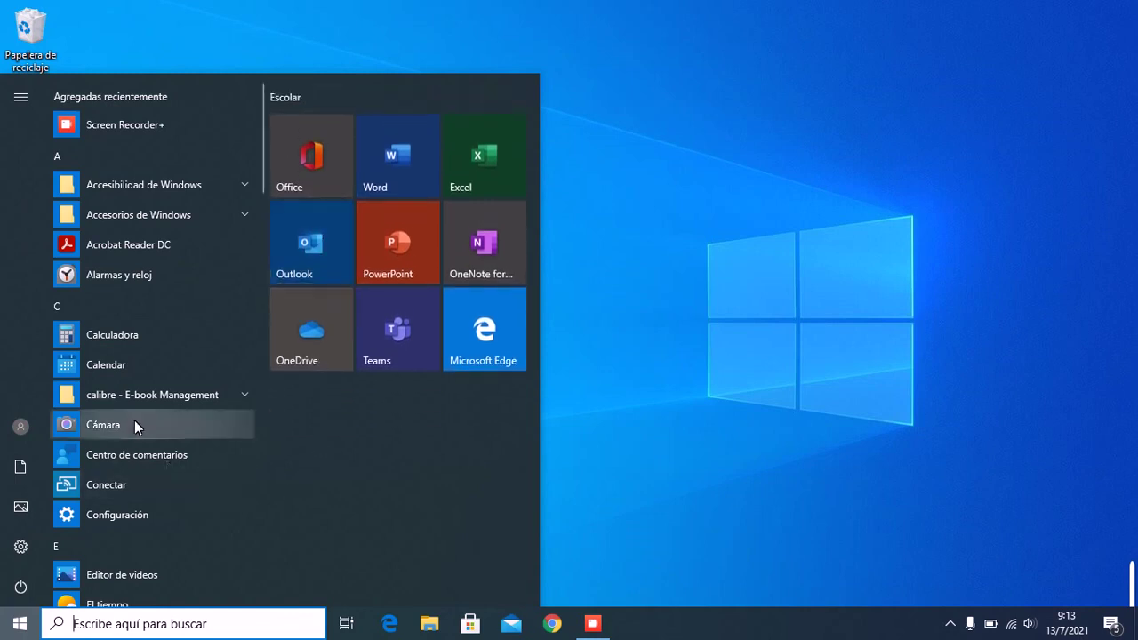
scroll(134, 424, down, 3)
scroll(134, 425, down, 4)
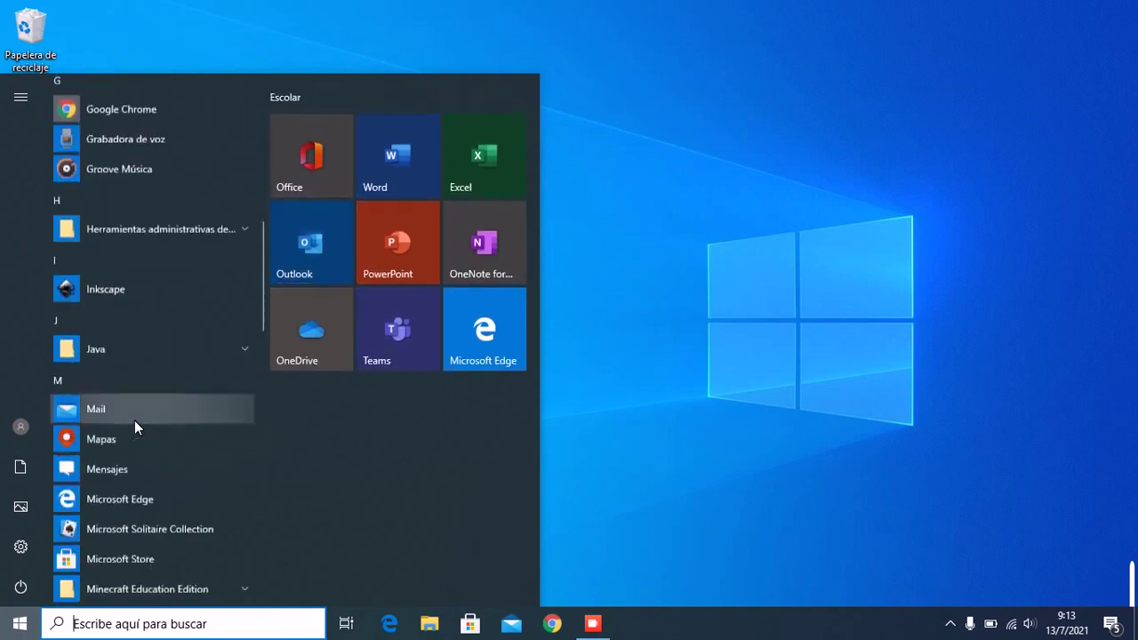
scroll(135, 425, down, 2)
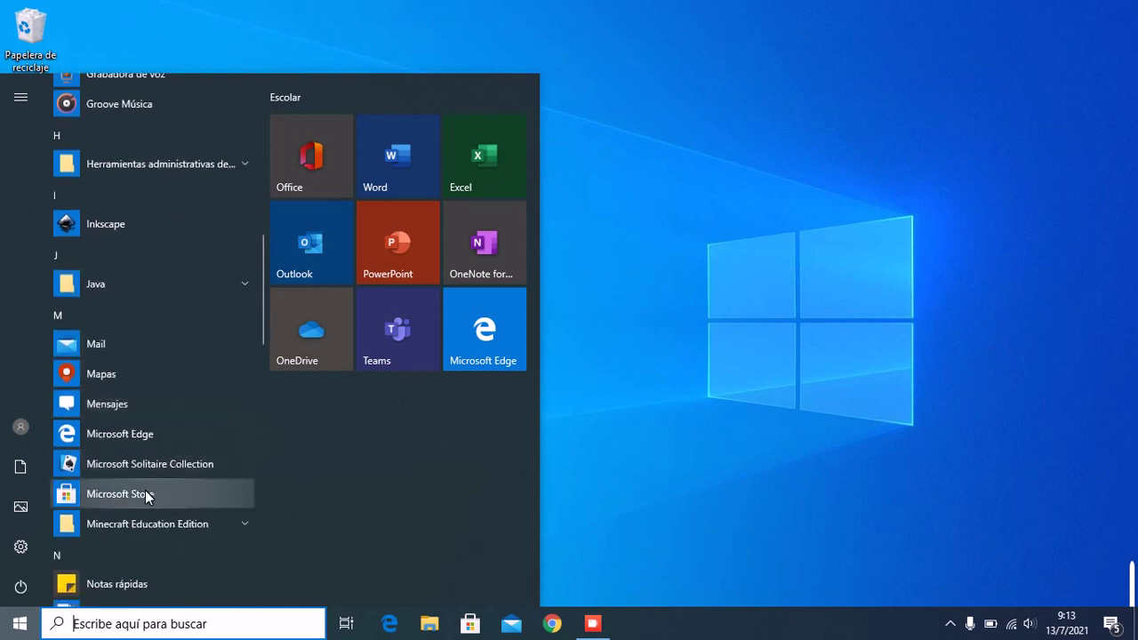
drag(147, 496, 356, 427)
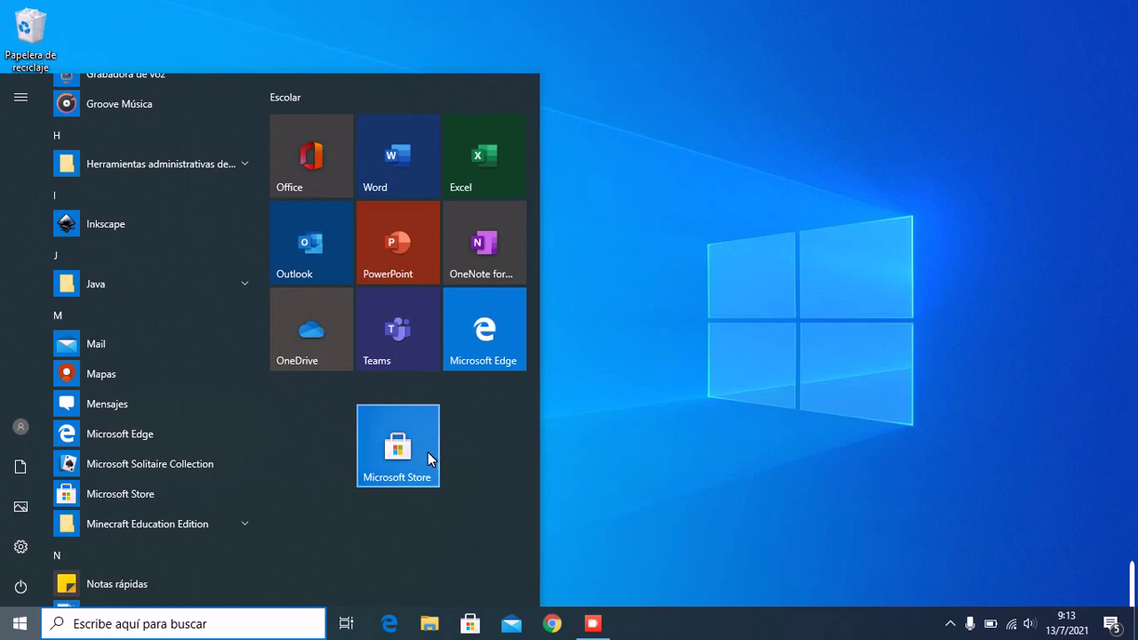
click(428, 451)
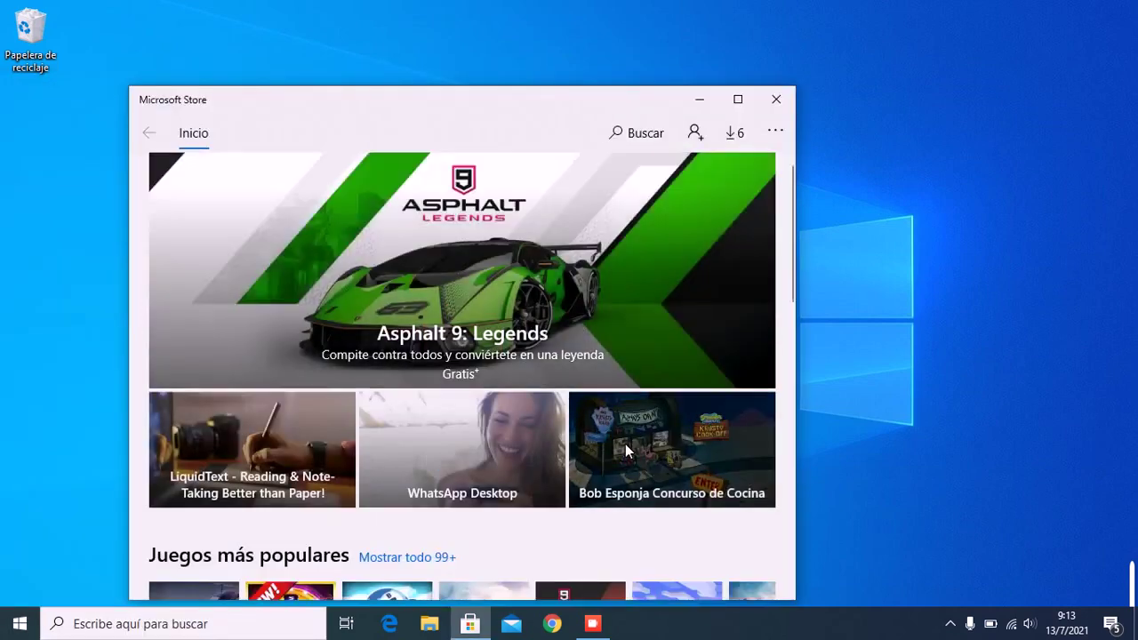
- Search the maximized store for "graba" and open the page of the Grabador de pantalla screen recording app
click(737, 99)
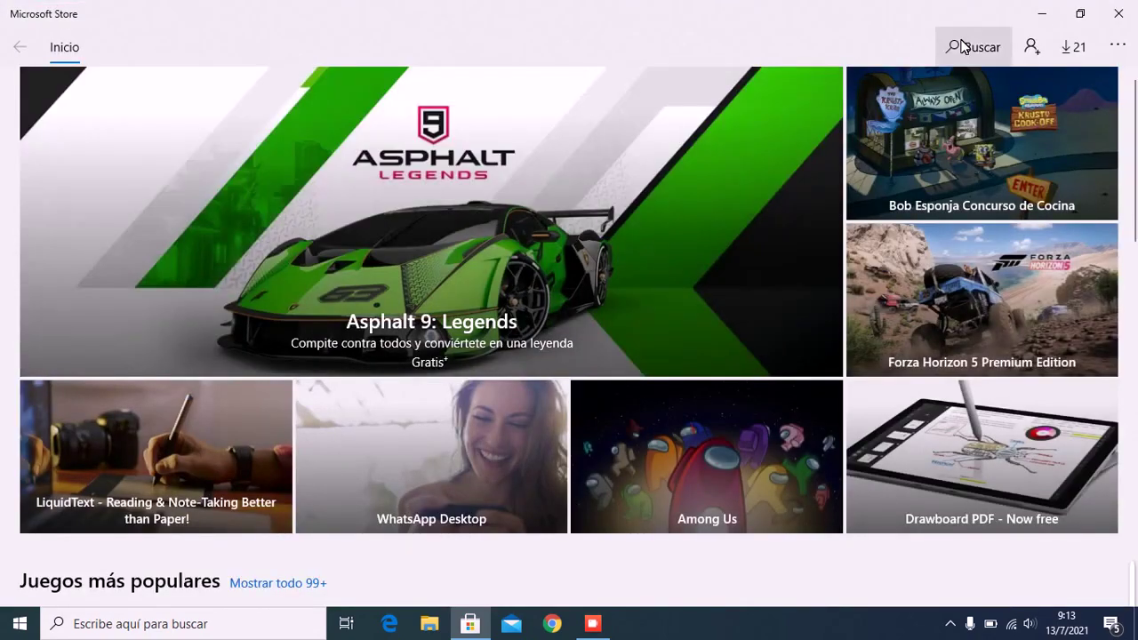
click(962, 46)
text(g)
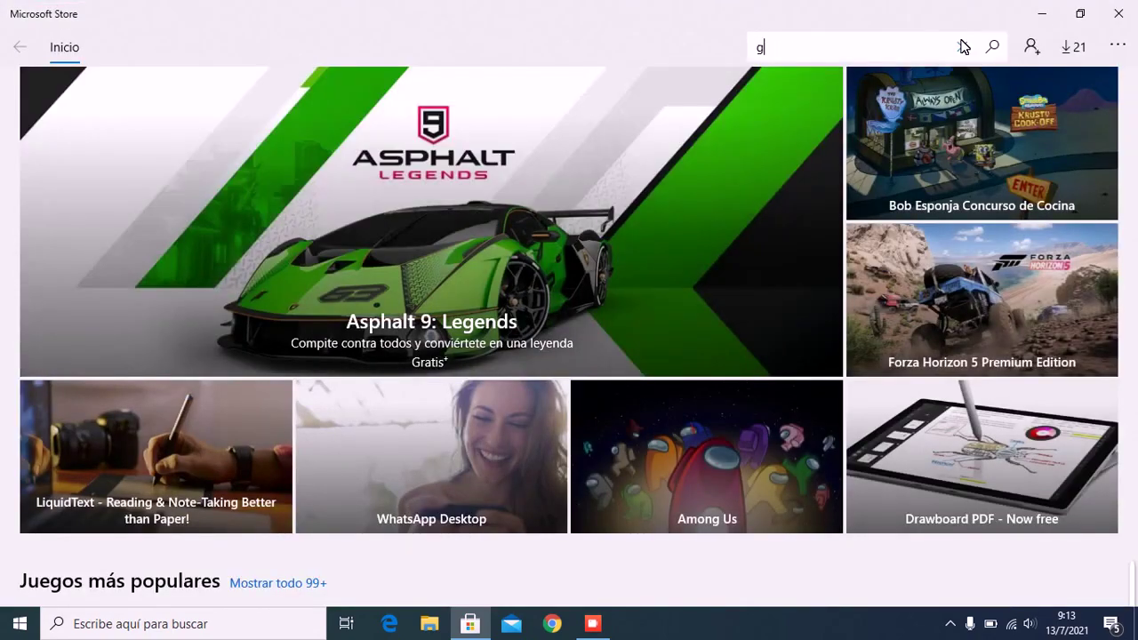
text(raba)
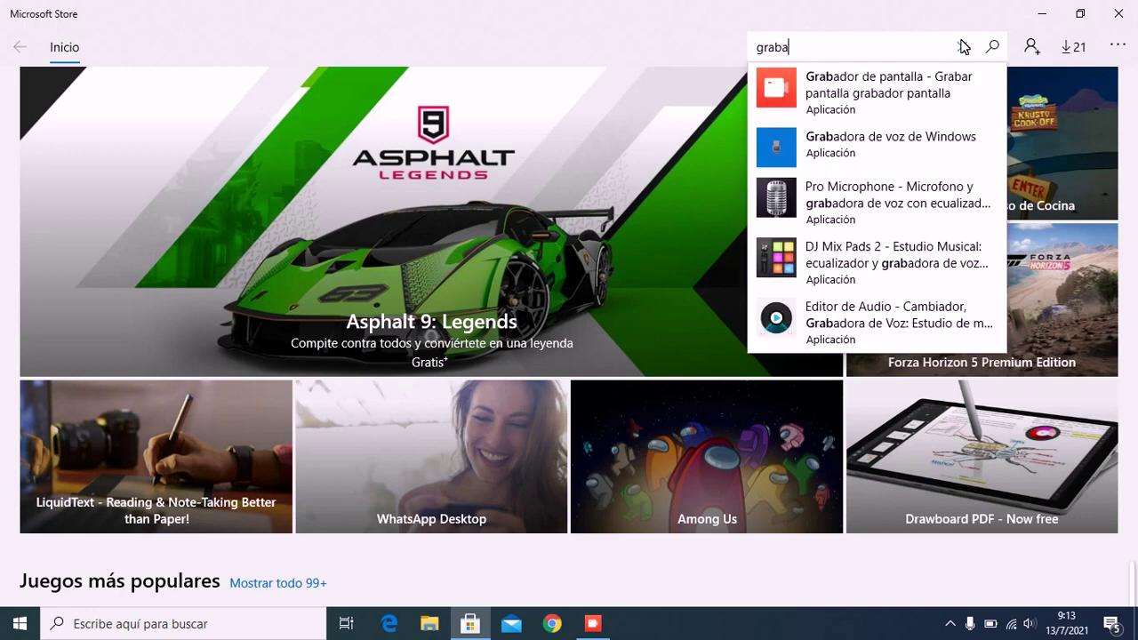
click(866, 100)
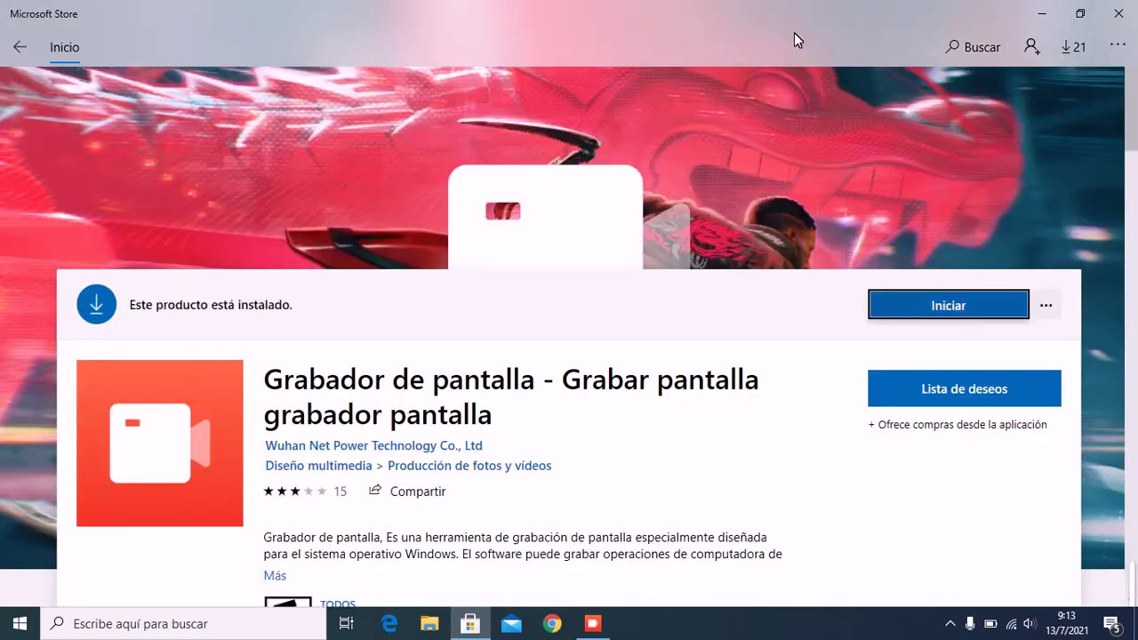
scroll(780, 137, down, 1)
scroll(780, 138, up, 1)
scroll(780, 137, down, 3)
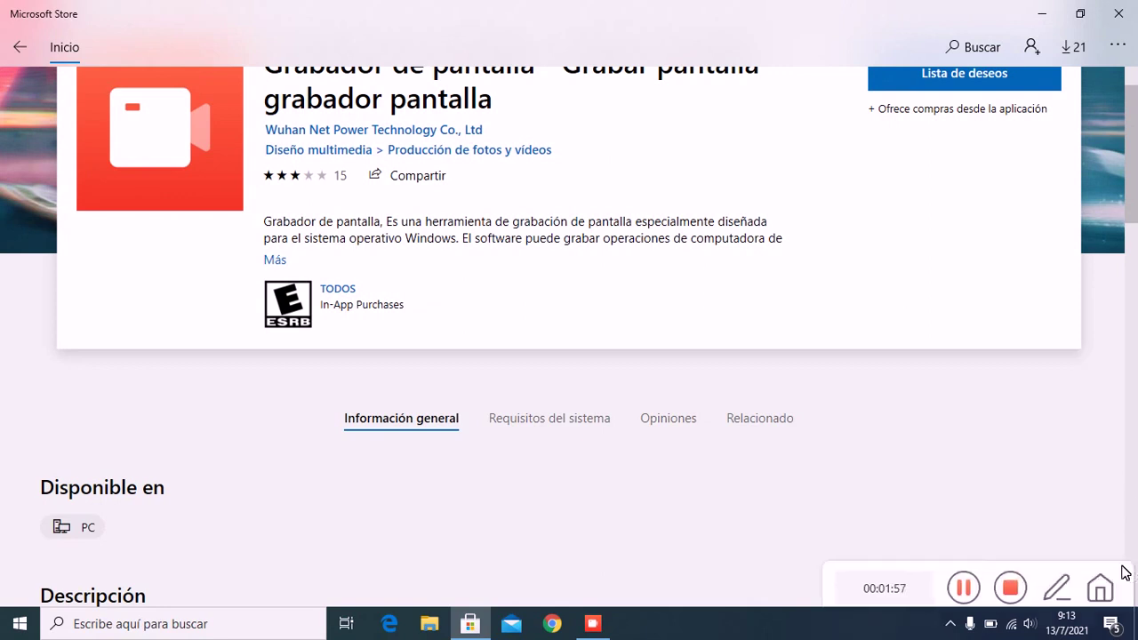
- Open the recorder's annotation tools and add the text "PUTITROLI" beside the age rating
mouse_move(1136, 576)
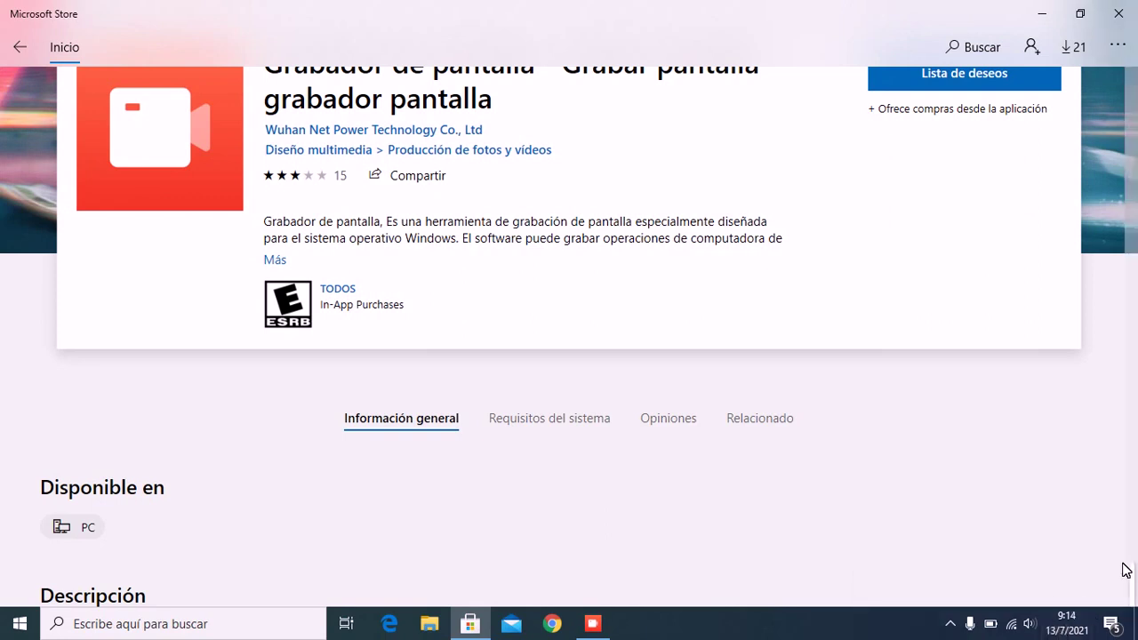
click(1065, 587)
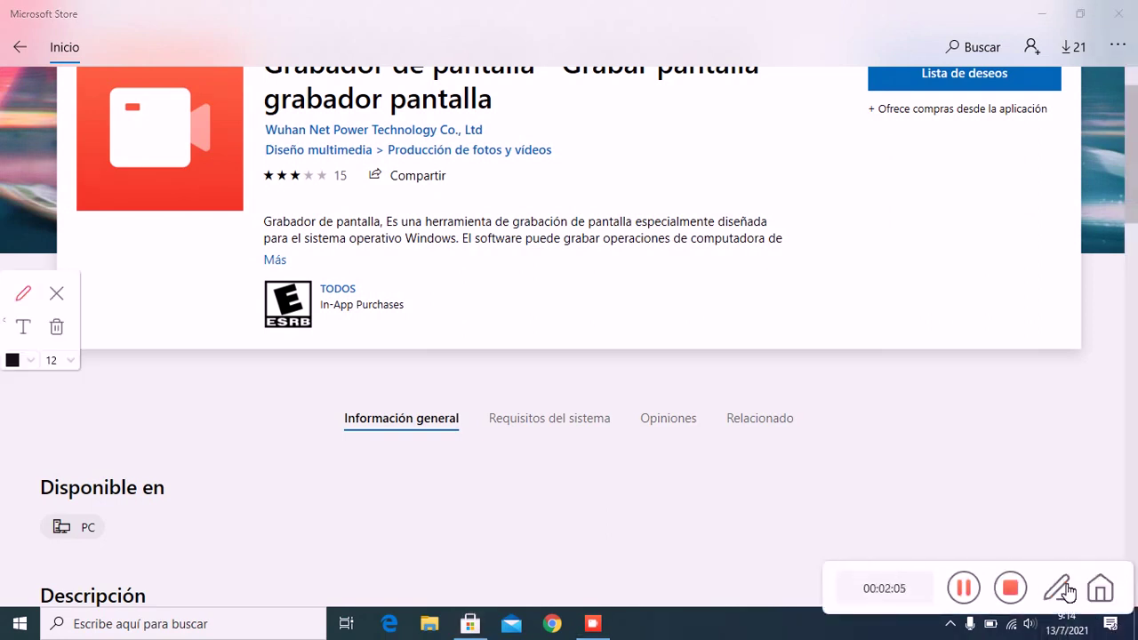
click(24, 329)
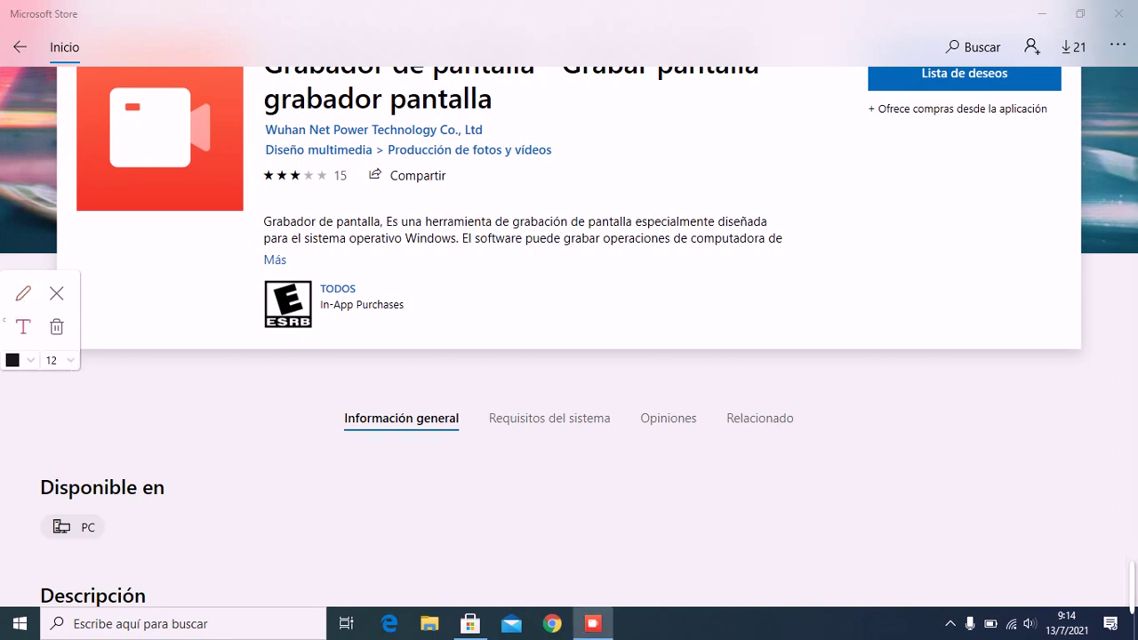
click(524, 288)
text(PUTITROLI)
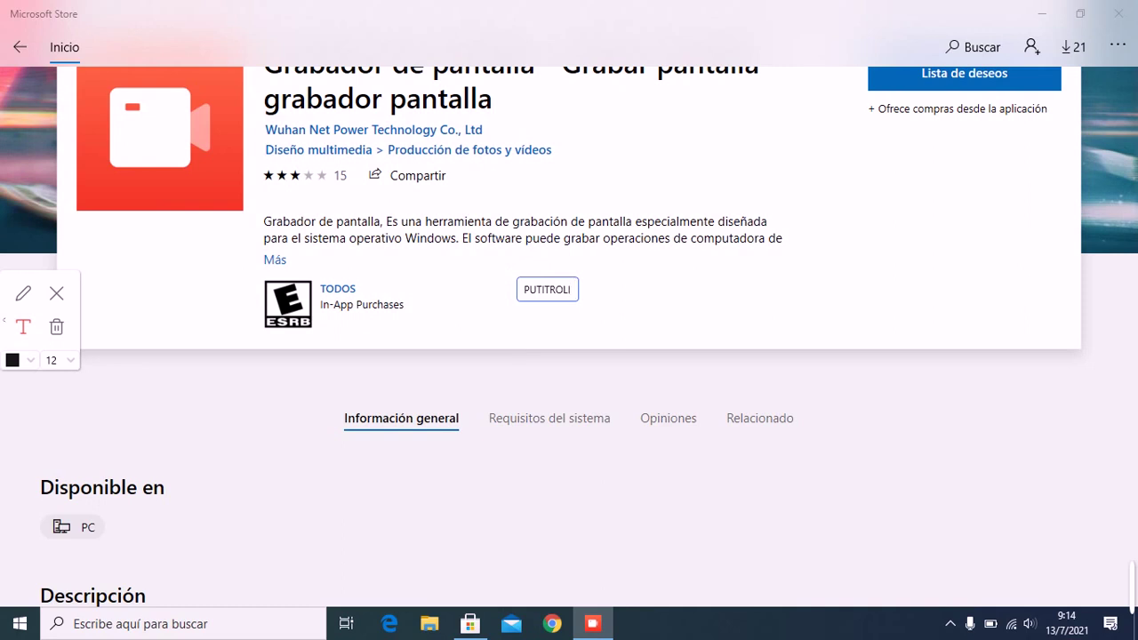
- Set the annotation text size to 40 and add "HOLANANANNANANANAN" next to the small text
click(73, 365)
click(72, 488)
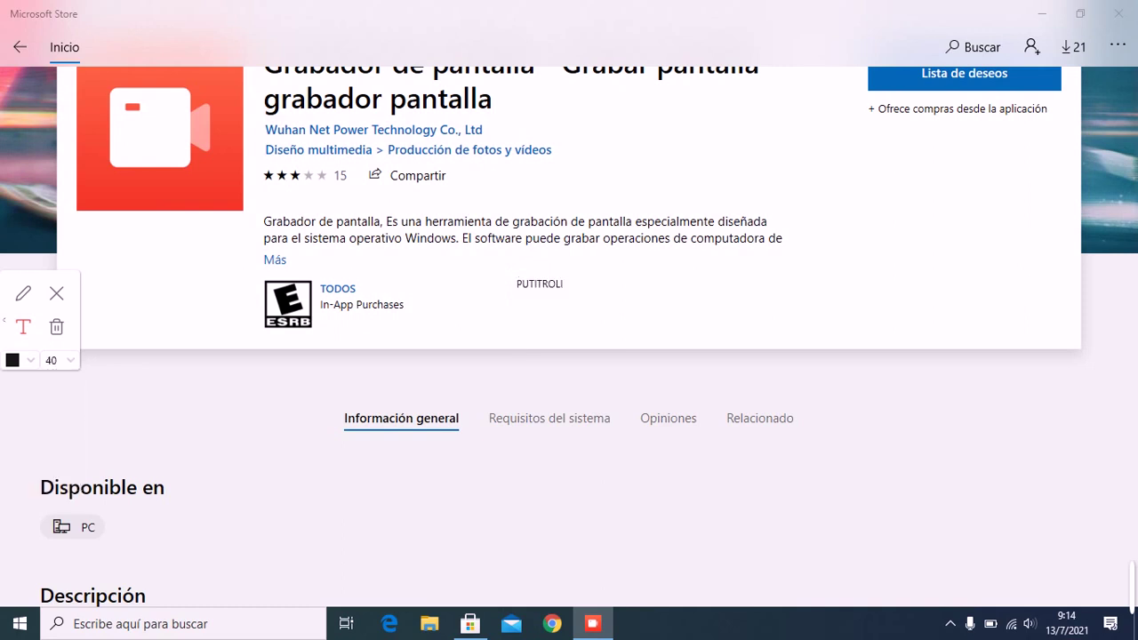
click(560, 283)
text(HOLA)
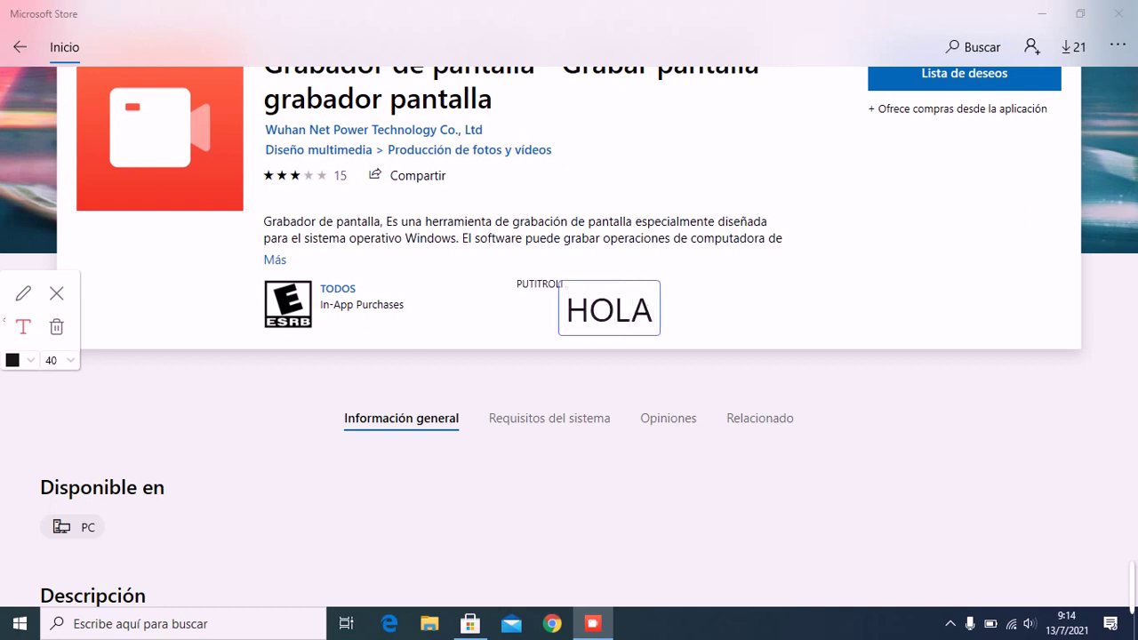
text(NANANNANANANAN)
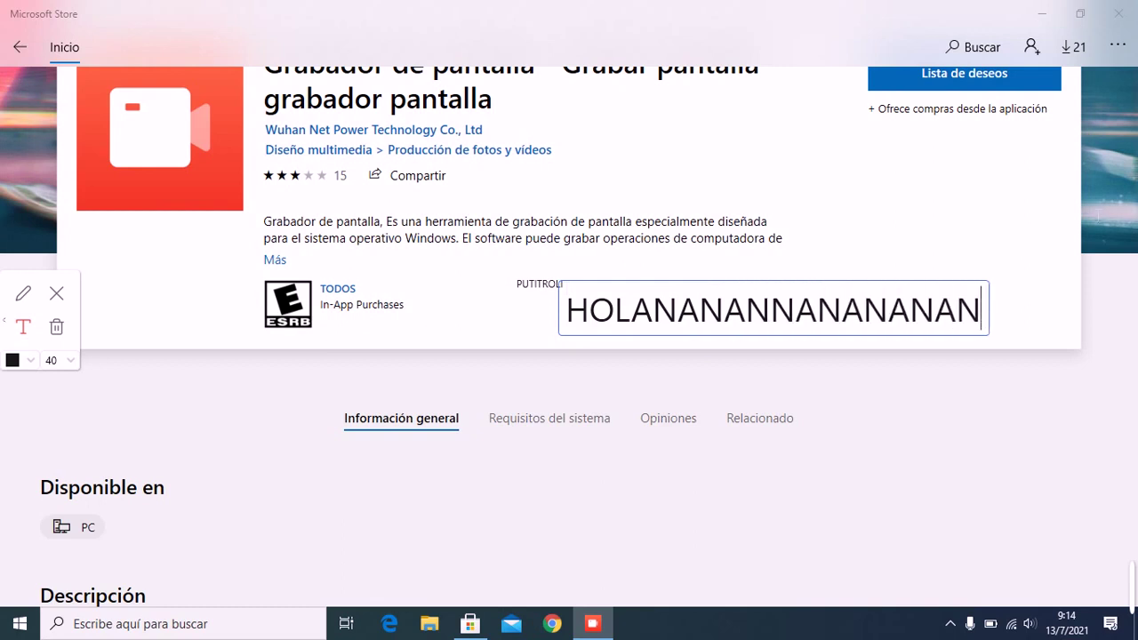
key(Escape)
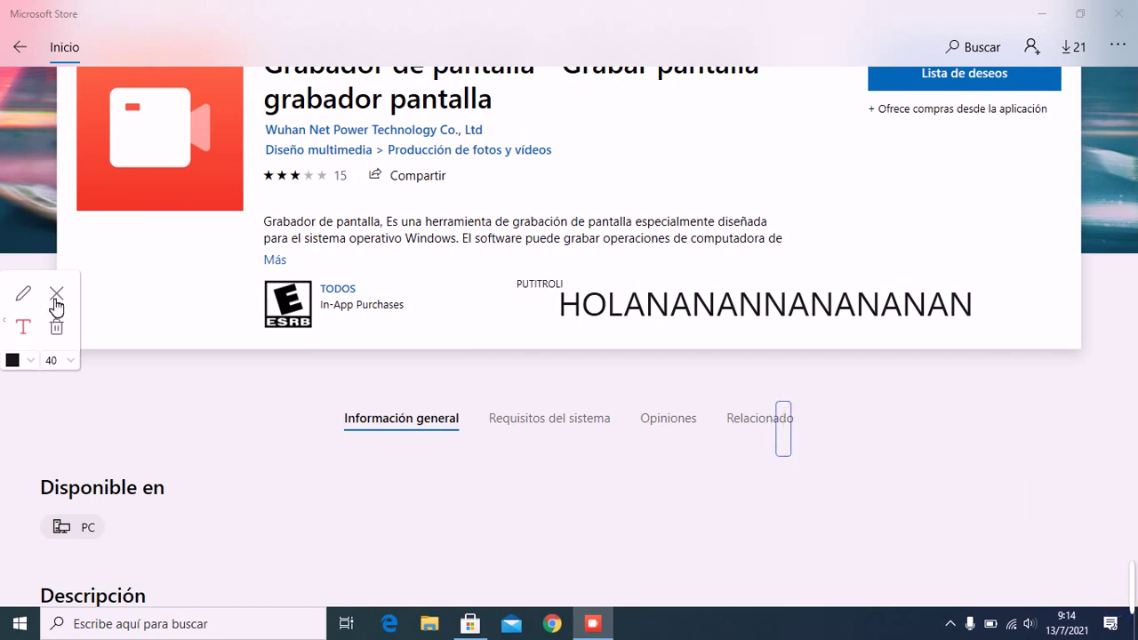
- With the black pen, draw an open loop over the age rating area and ovals over the large text
click(18, 302)
mouse_move(333, 365)
mouse_down()
mouse_move(488, 378)
mouse_move(425, 405)
mouse_up()
drag(449, 347, 450, 342)
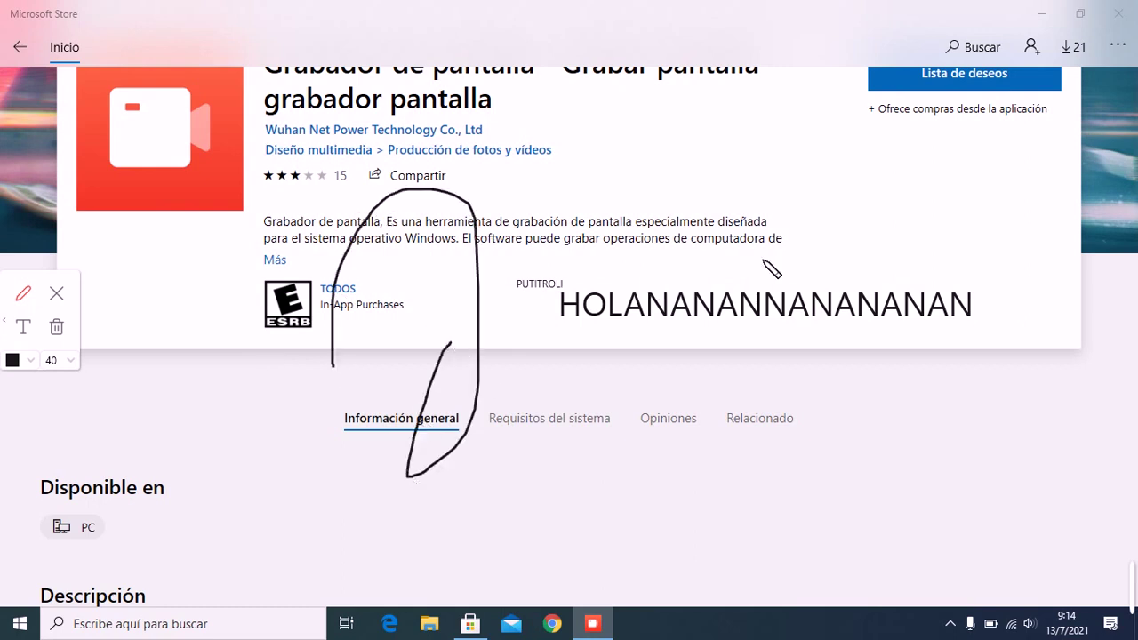
mouse_move(666, 272)
mouse_down()
mouse_move(672, 318)
mouse_move(666, 274)
mouse_move(601, 289)
mouse_move(622, 298)
mouse_move(751, 272)
mouse_move(709, 274)
mouse_move(716, 317)
mouse_move(782, 315)
mouse_move(781, 284)
mouse_move(796, 300)
mouse_move(737, 263)
mouse_up()
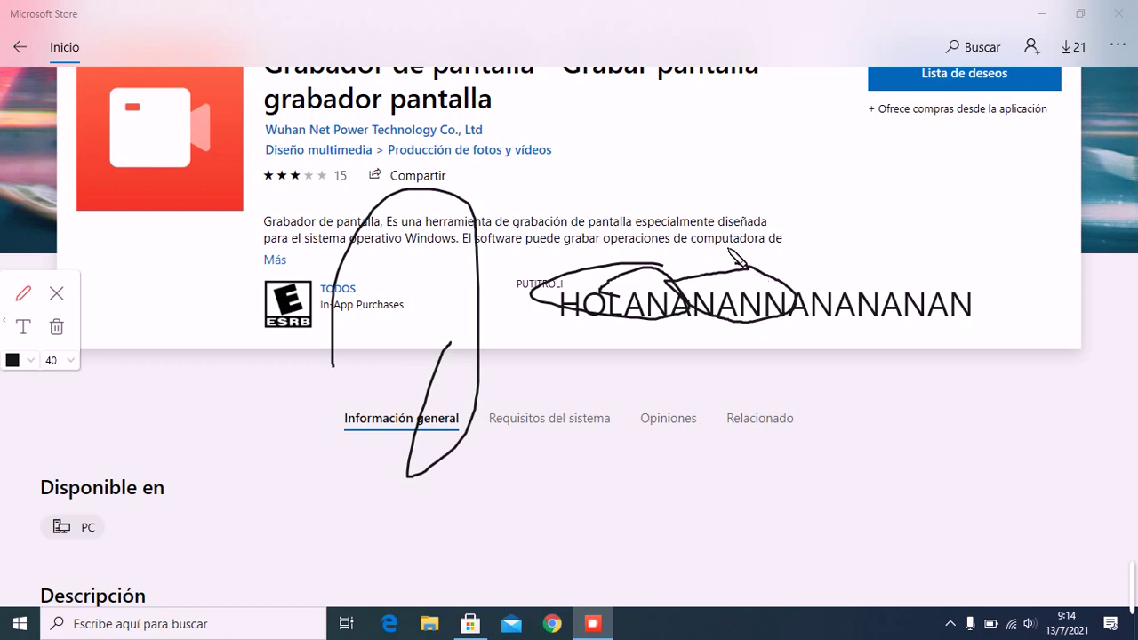
- Draw long freehand lines rising above the ovals and slanted lines spreading outward from both sides of them
mouse_move(624, 259)
mouse_down()
mouse_move(680, 96)
mouse_move(663, 30)
mouse_move(703, 22)
mouse_move(684, 4)
mouse_move(754, 4)
mouse_move(730, 22)
mouse_up()
mouse_move(727, 84)
mouse_down()
mouse_move(734, 191)
mouse_move(702, 272)
mouse_up()
mouse_move(617, 22)
mouse_down()
mouse_move(708, 50)
mouse_move(688, 54)
mouse_move(606, 5)
mouse_move(599, 193)
mouse_move(635, 286)
mouse_up()
drag(787, 7, 747, 192)
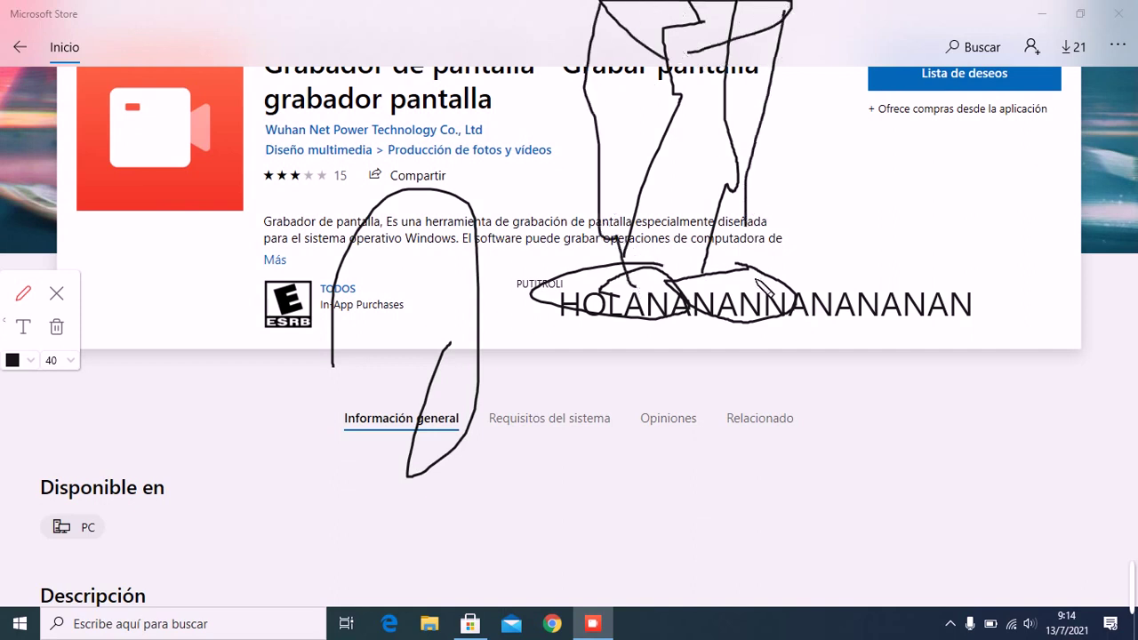
drag(754, 277, 753, 258)
drag(738, 188, 743, 194)
drag(800, 285, 827, 250)
drag(898, 204, 957, 158)
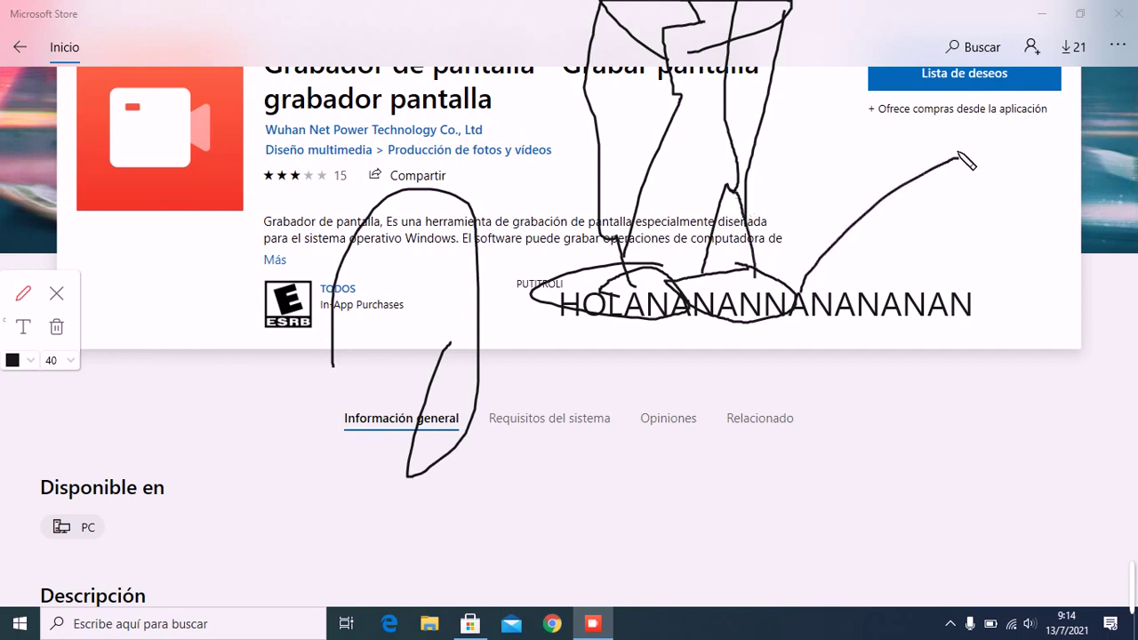
drag(562, 266, 478, 204)
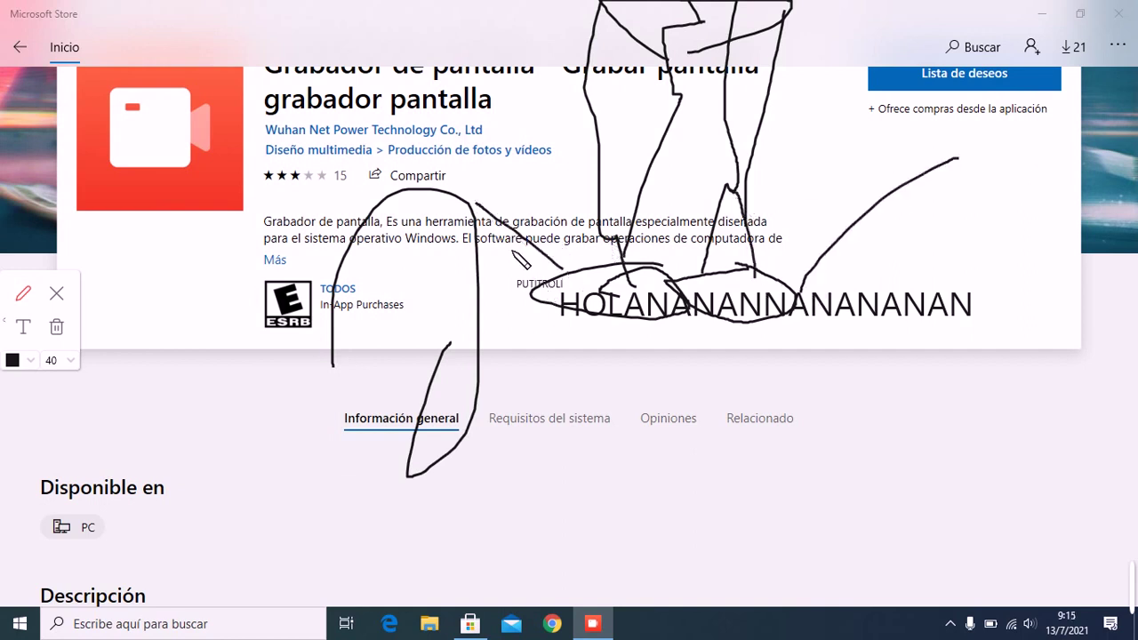
drag(522, 263, 482, 232)
drag(571, 265, 517, 183)
drag(788, 272, 818, 175)
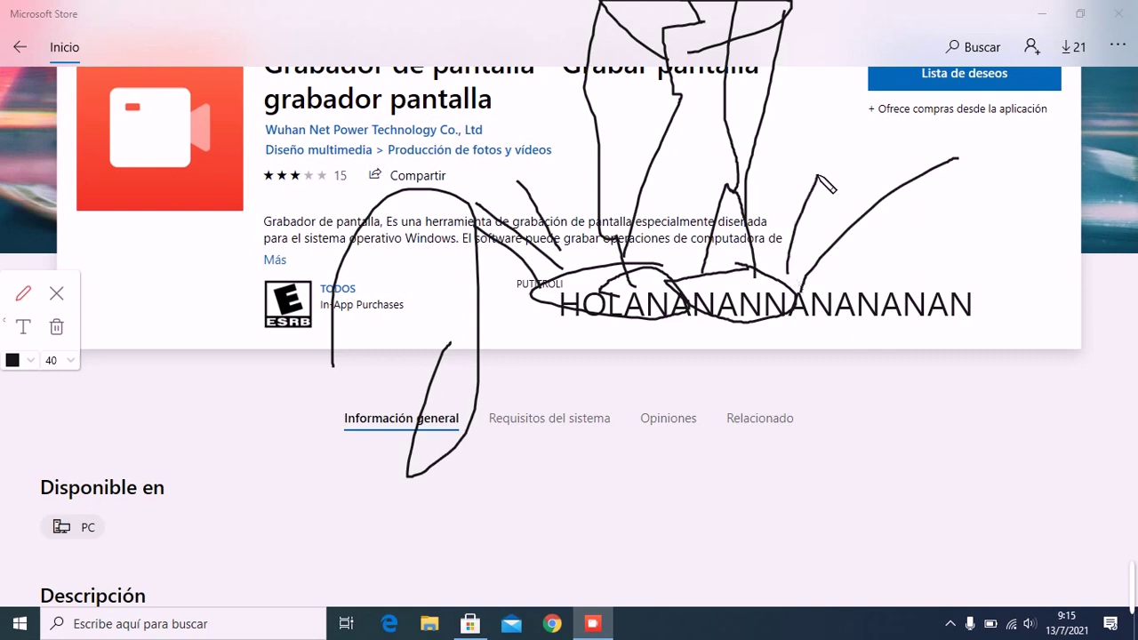
drag(802, 291, 941, 197)
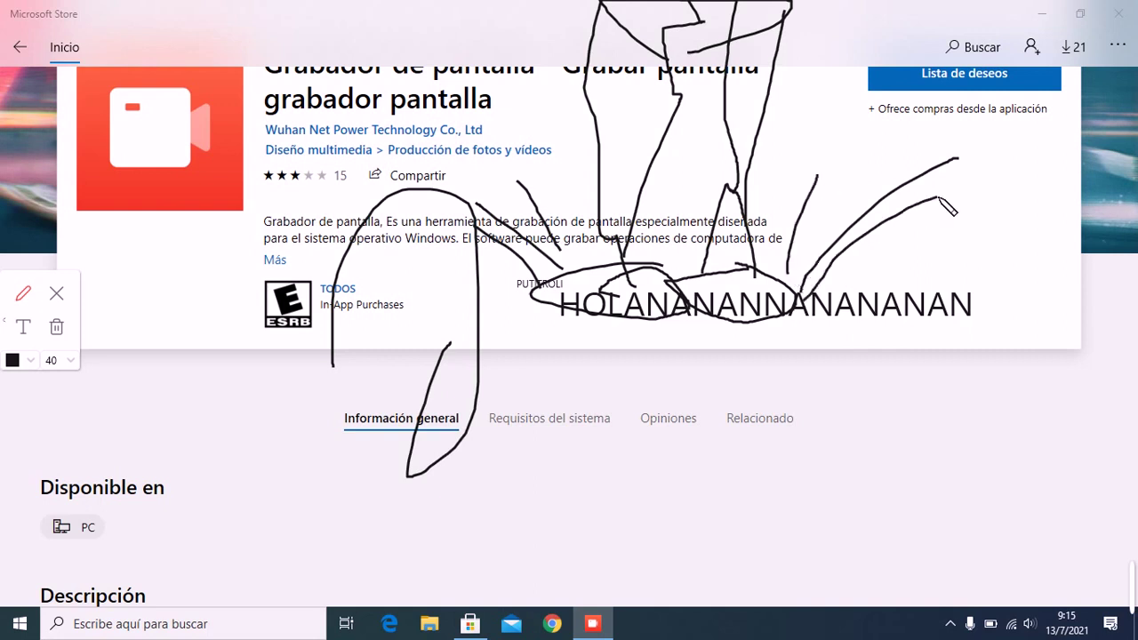
- Look at the available pen colours without changing the black one, and close the annotation tools
click(34, 364)
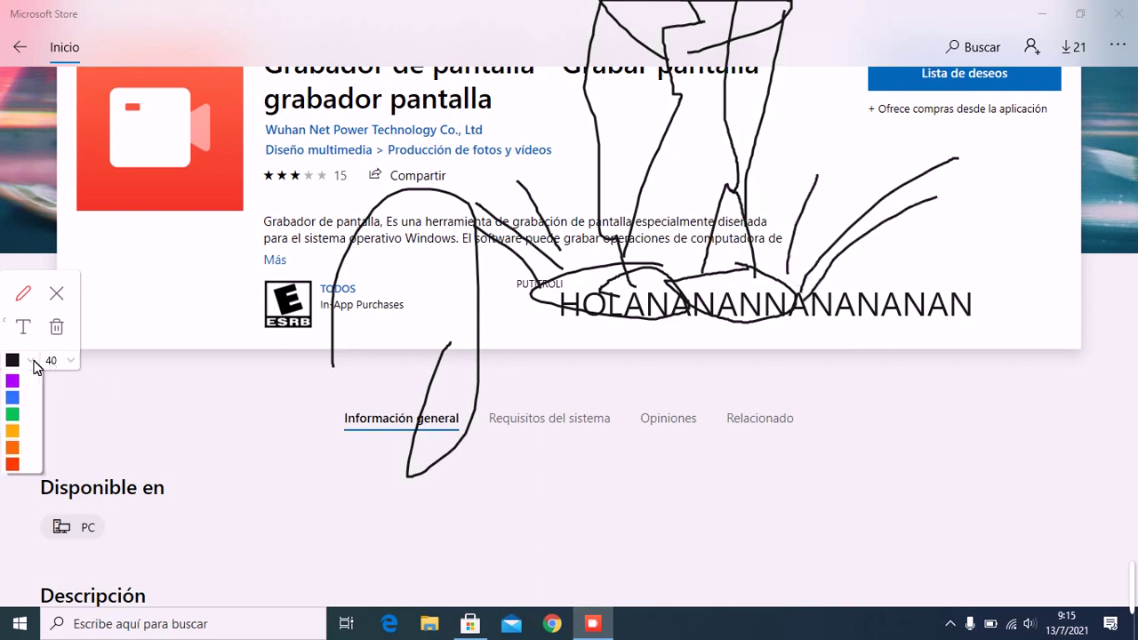
click(355, 521)
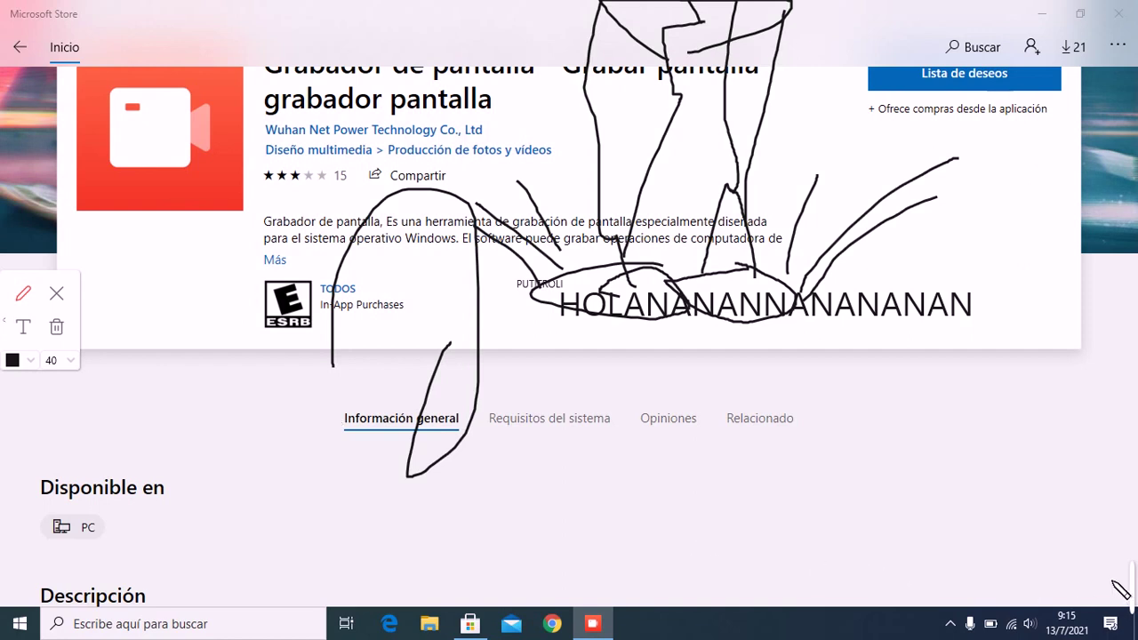
click(56, 293)
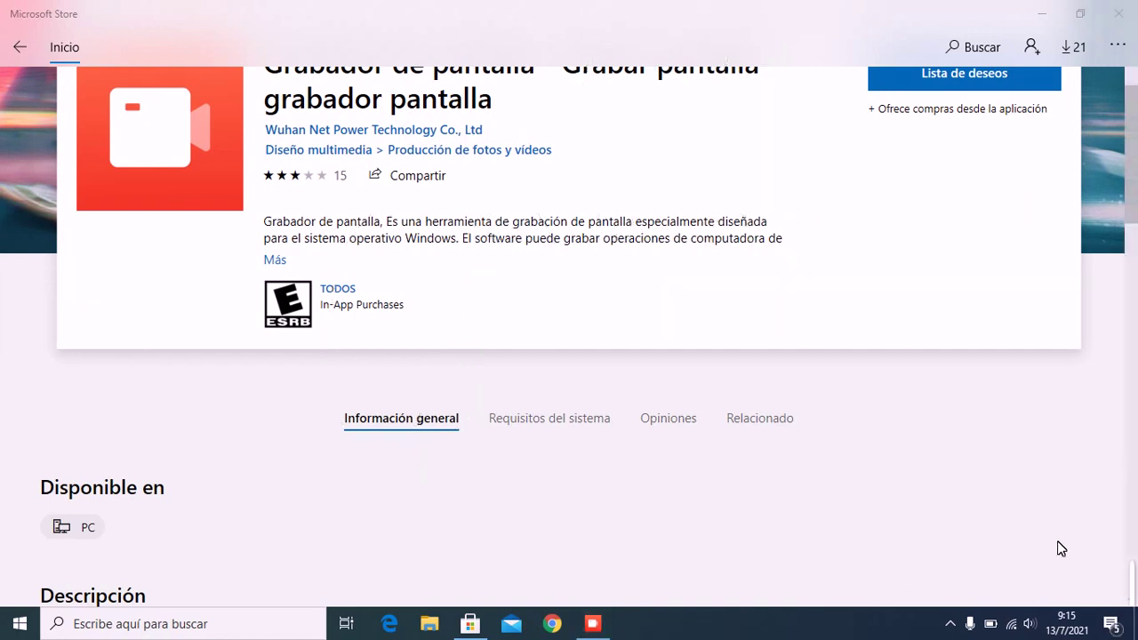
- Return to the recorder's main window from the floating recording controls and close File Explorer
mouse_move(1126, 582)
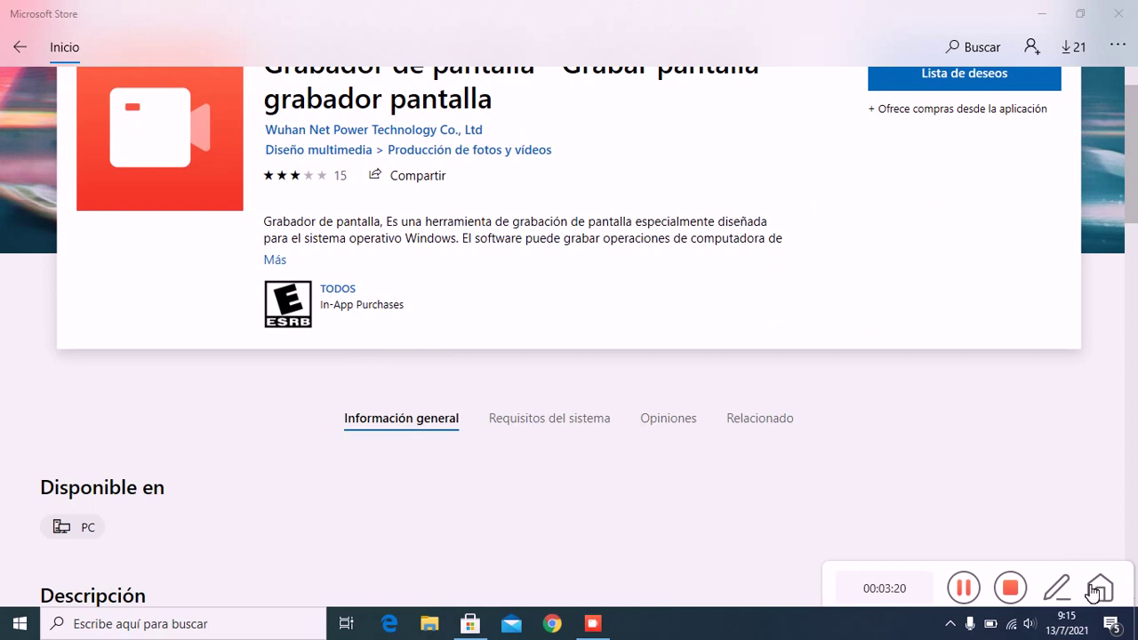
click(1099, 590)
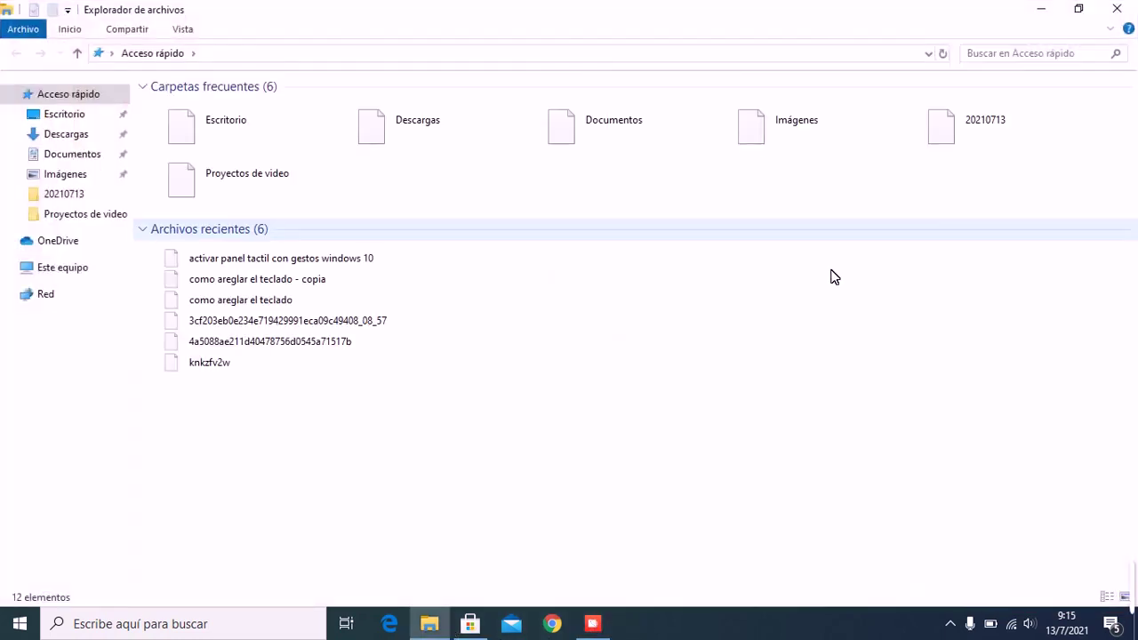
click(1112, 11)
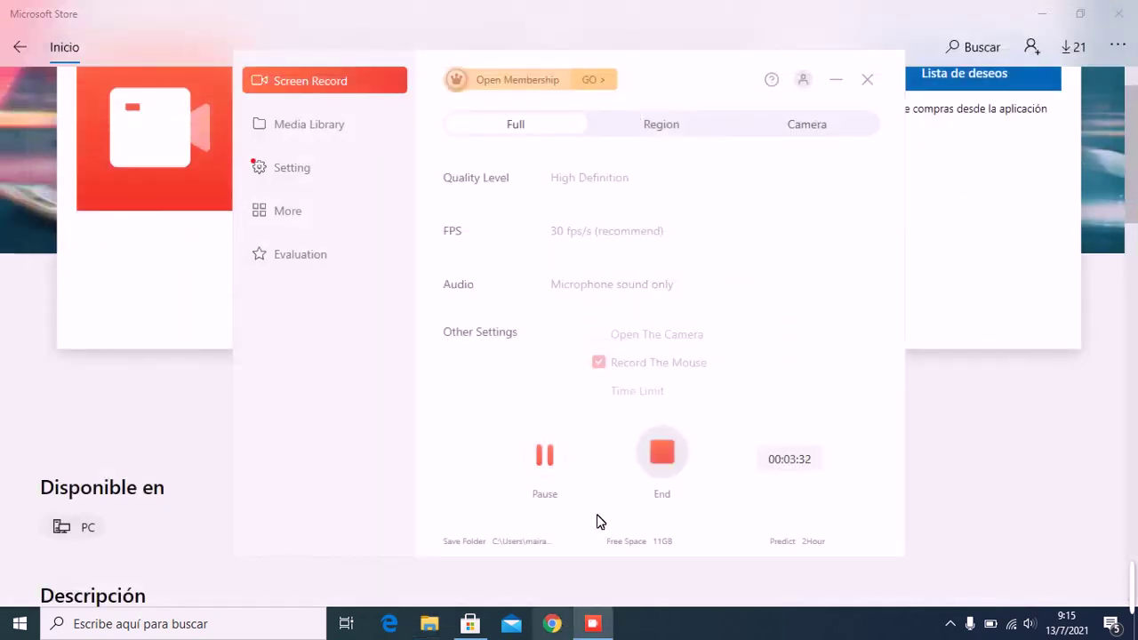
click(530, 627)
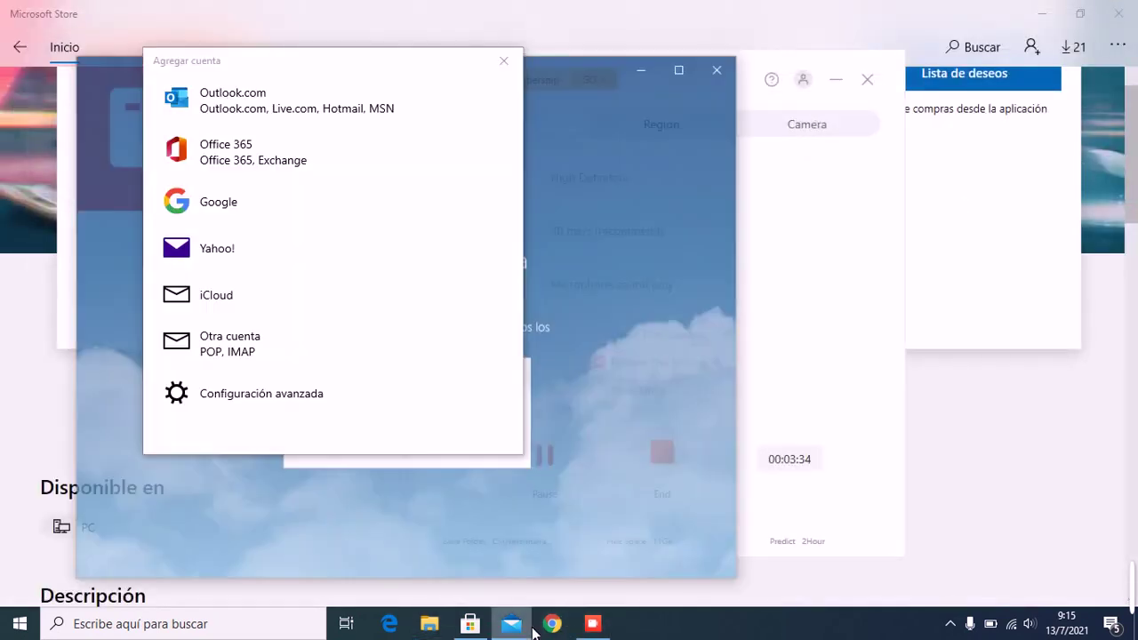
click(504, 62)
click(711, 71)
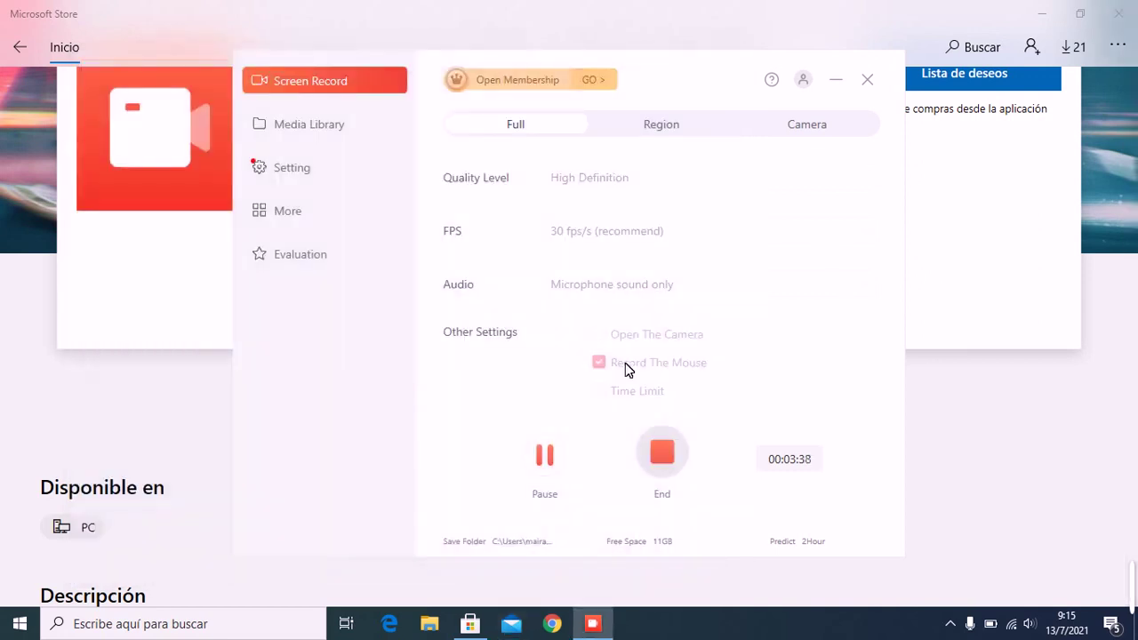
- Bring up the floating recording controls to end the recording
mouse_move(1134, 610)
mouse_move(1134, 565)
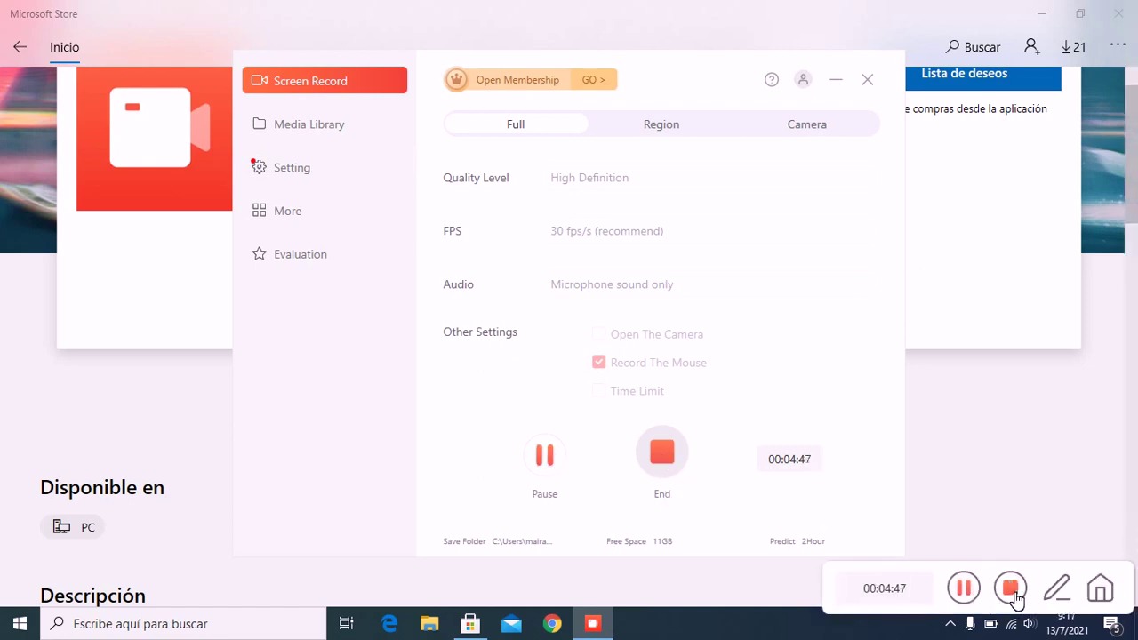